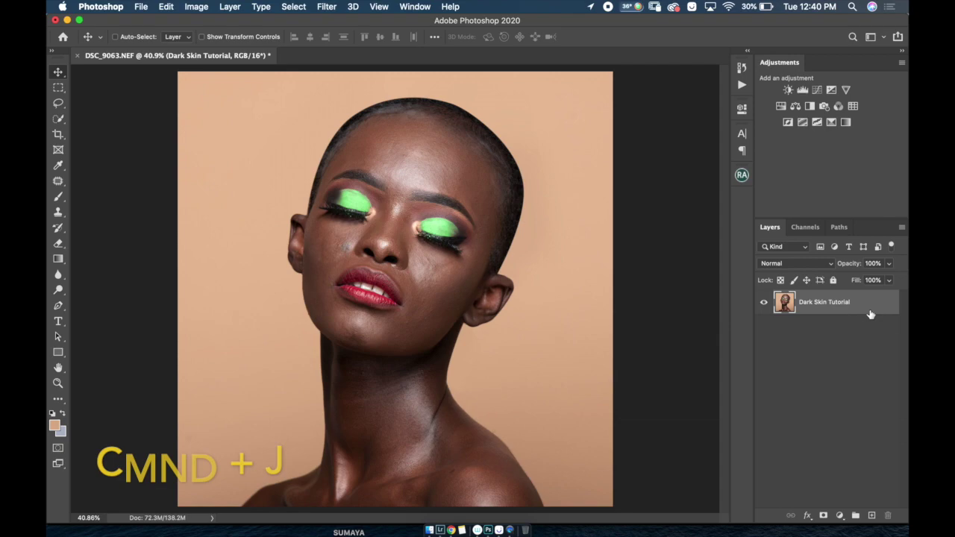
# - Duplicate the portrait layer and scribble over the copy with a 250 px brush, resampling the paint color from the lips
pyautogui.press('super+j')
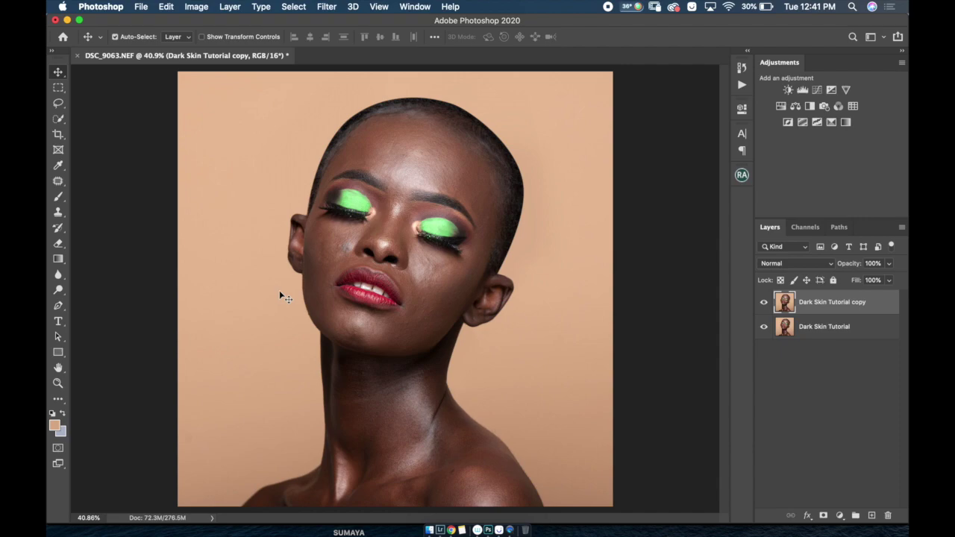
pyautogui.click(58, 196)
pyautogui.moveTo(292, 245)
pyautogui.mouseDown()
pyautogui.moveTo(459, 188)
pyautogui.moveTo(552, 376)
pyautogui.moveTo(328, 406)
pyautogui.mouseUp()
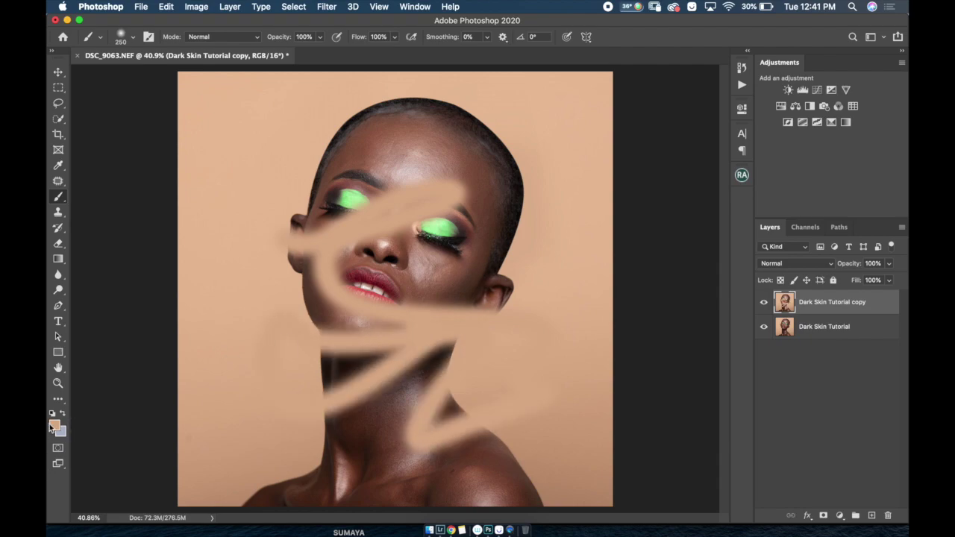
pyautogui.keyDown('alt'); pyautogui.click(377, 290); pyautogui.keyUp('alt')
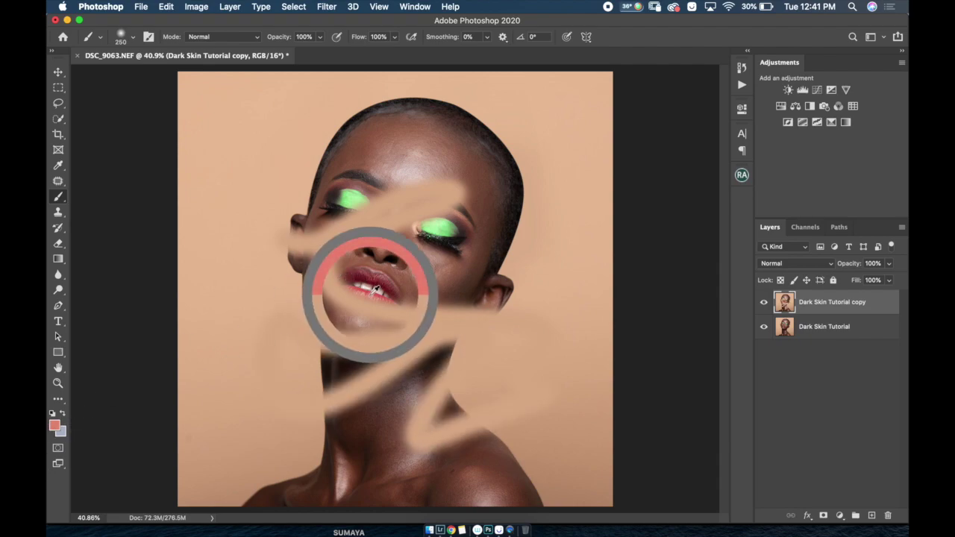
pyautogui.moveTo(351, 298)
pyautogui.mouseDown()
pyautogui.moveTo(514, 358)
pyautogui.moveTo(447, 252)
pyautogui.moveTo(495, 316)
pyautogui.mouseUp()
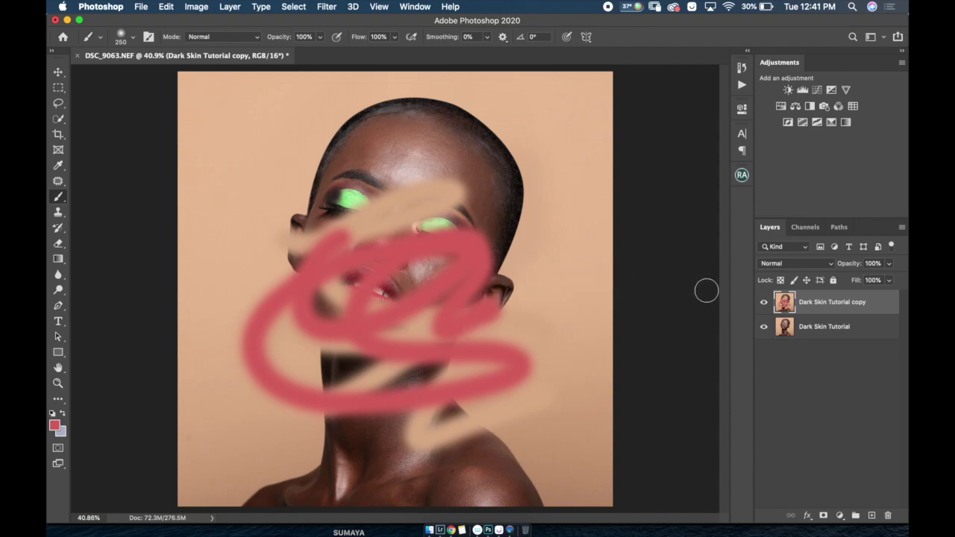
# - Toggle the scribbled copy's visibility to compare it with the original, and delete the copy
pyautogui.click(763, 302)
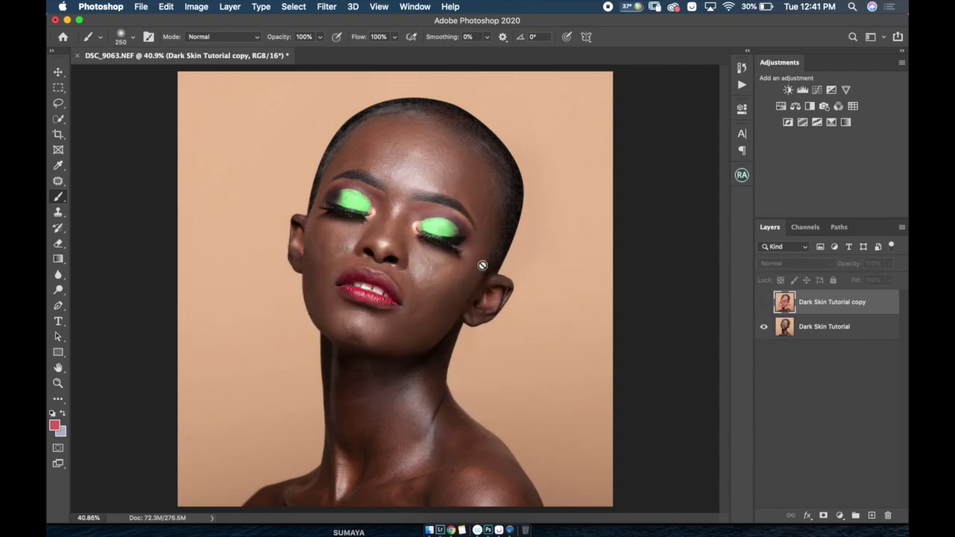
pyautogui.click(763, 302)
pyautogui.press('BackSpace')
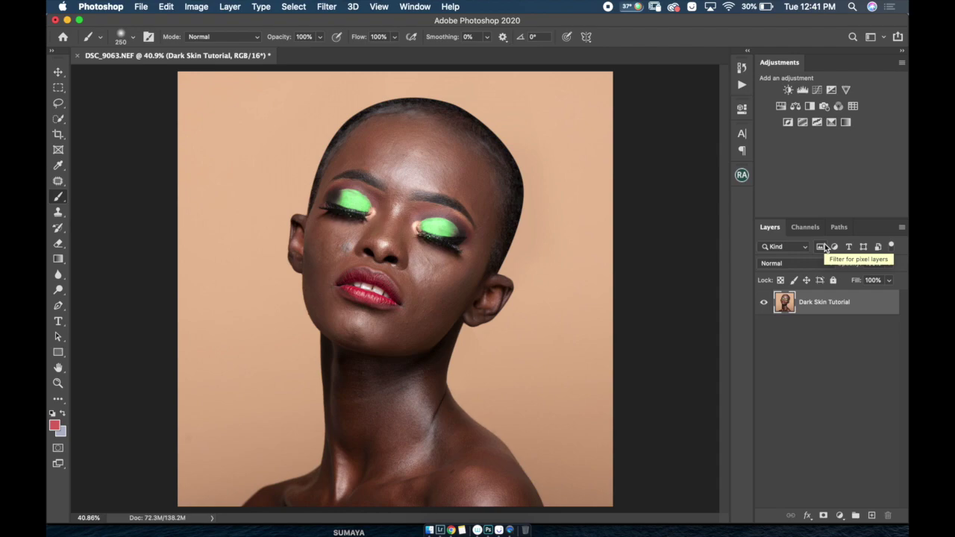
# - Duplicate the Dark Skin Tutorial layer and set the copy's blending mode to Multiply
pyautogui.press('super+j')
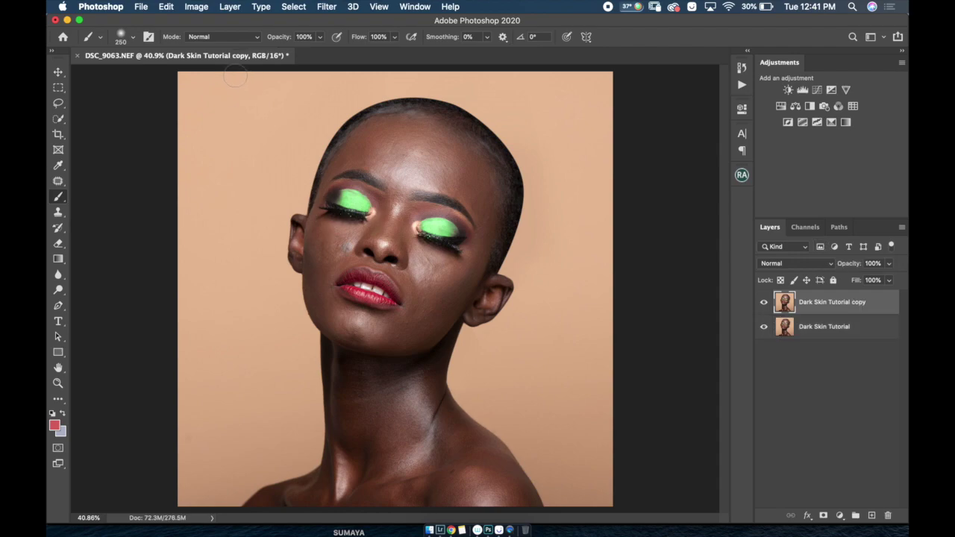
pyautogui.click(789, 261)
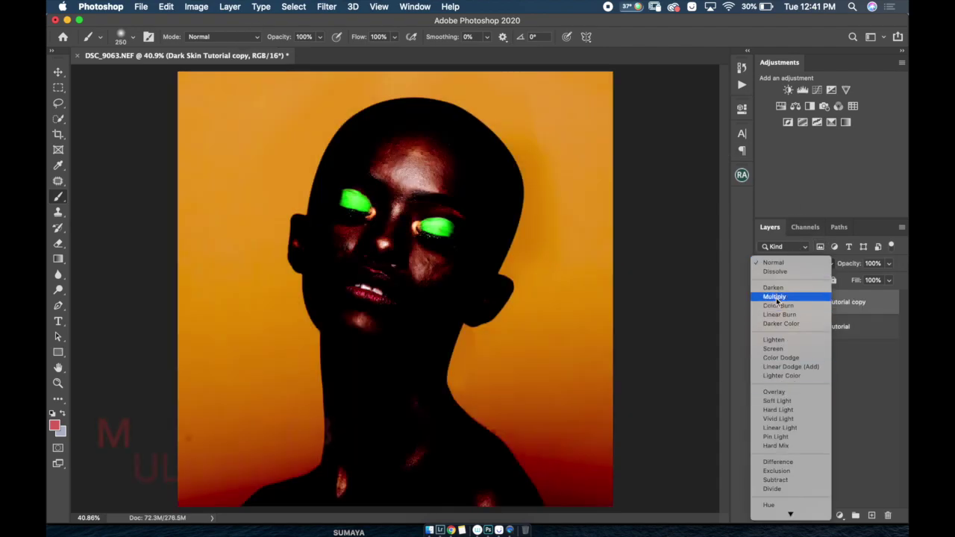
pyautogui.click(774, 297)
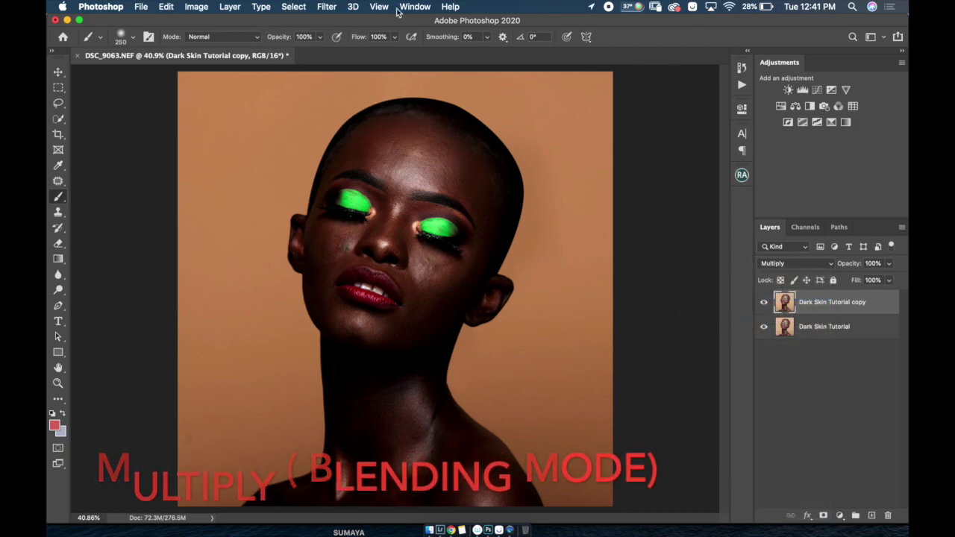
# - Desaturate the Multiply copy of the portrait
pyautogui.click(194, 8)
pyautogui.moveTo(230, 7)
pyautogui.moveTo(193, 8)
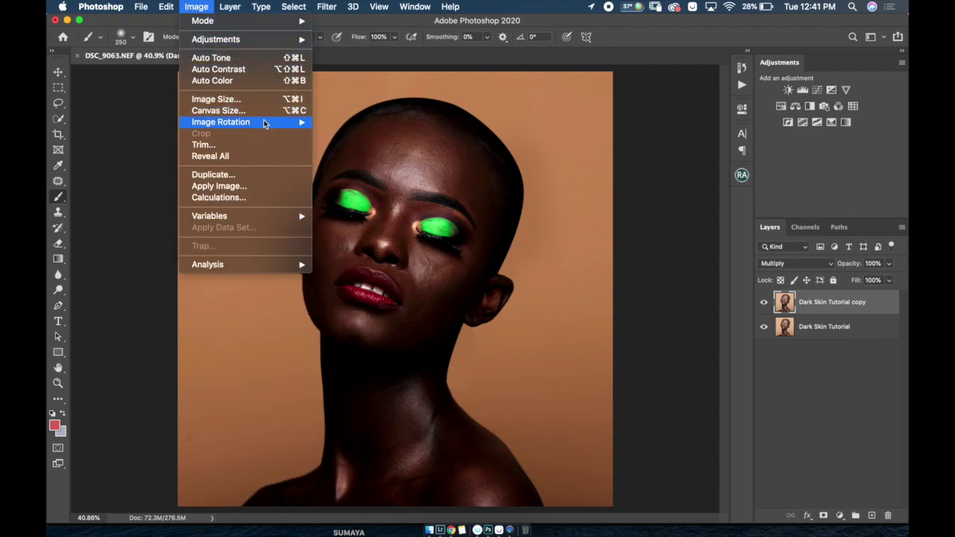
pyautogui.moveTo(255, 39)
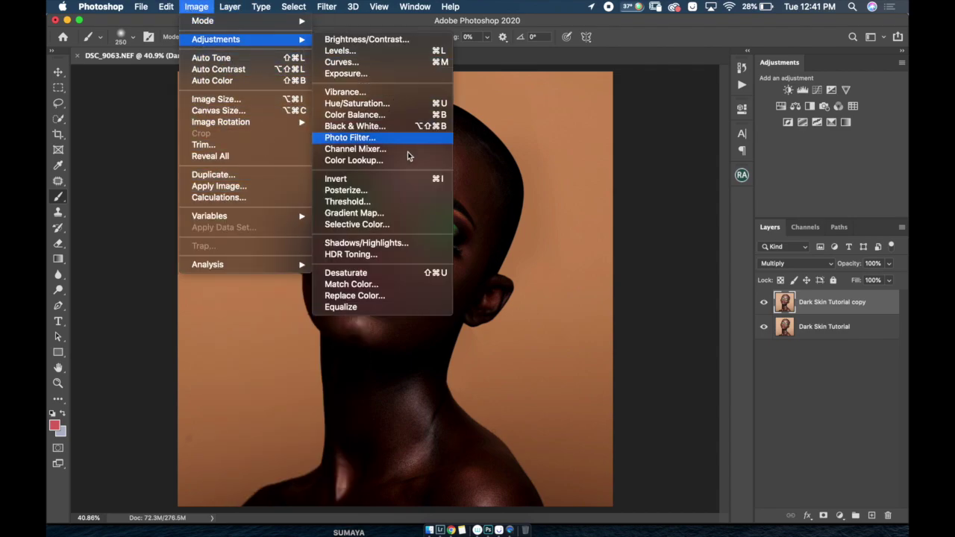
pyautogui.click(397, 273)
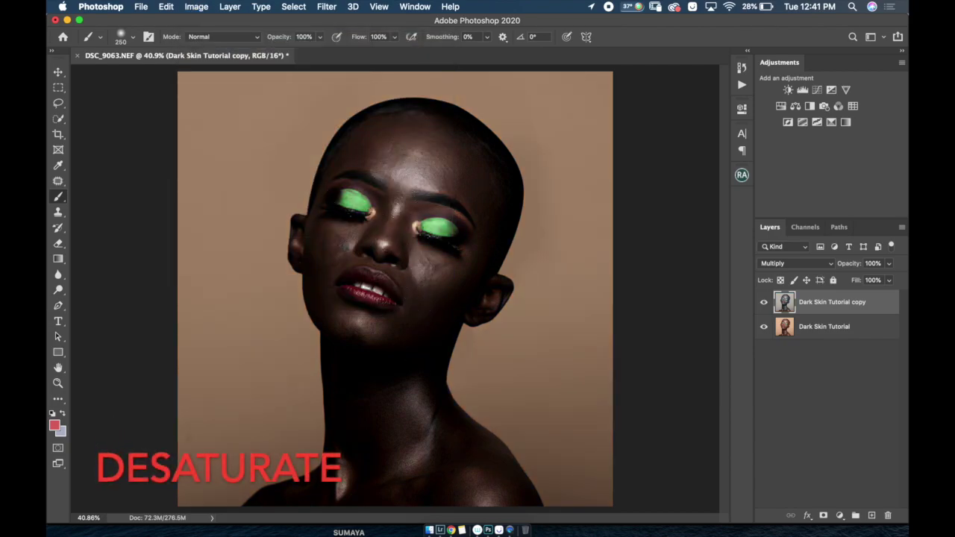
# - Apply a Shadows/Highlights adjustment to the copy with the shadows amount at 100%
pyautogui.click(195, 8)
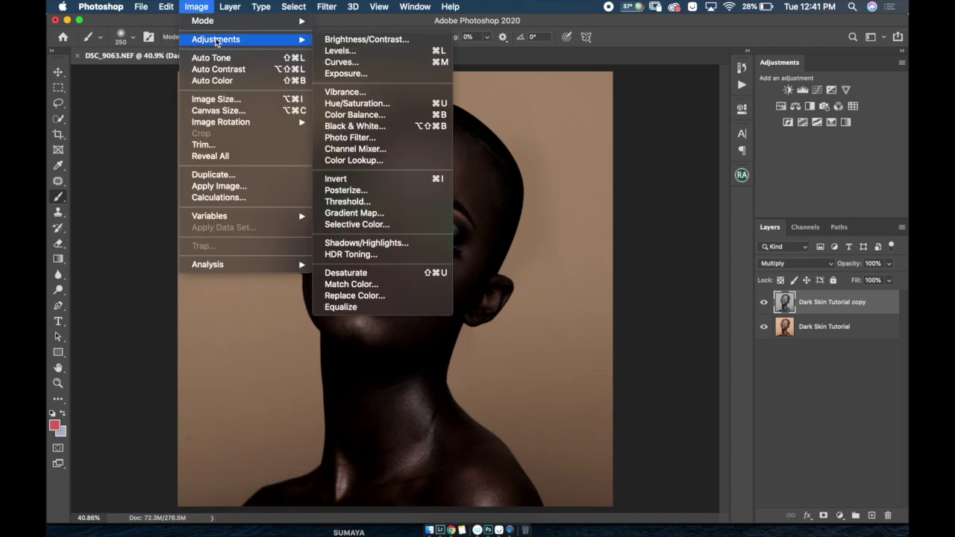
pyautogui.moveTo(304, 41)
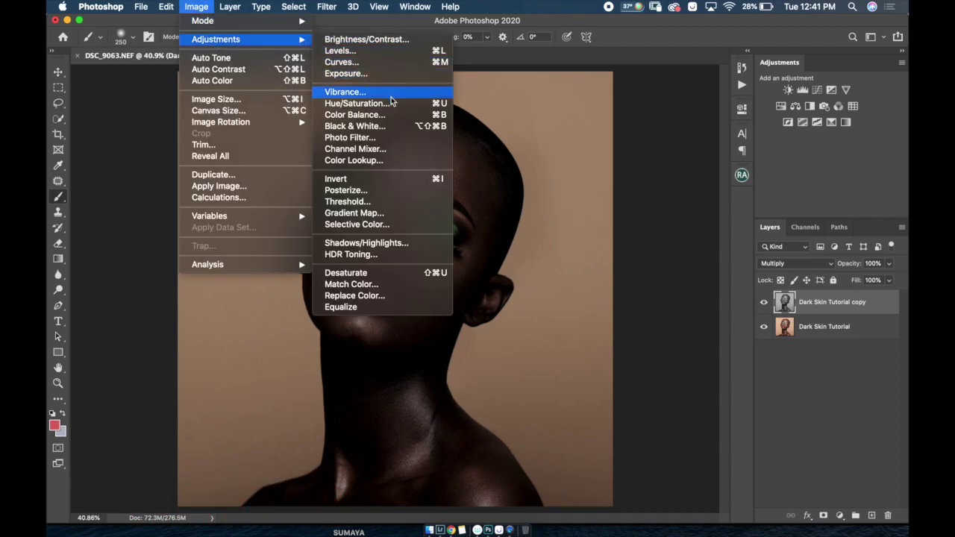
pyautogui.click(390, 247)
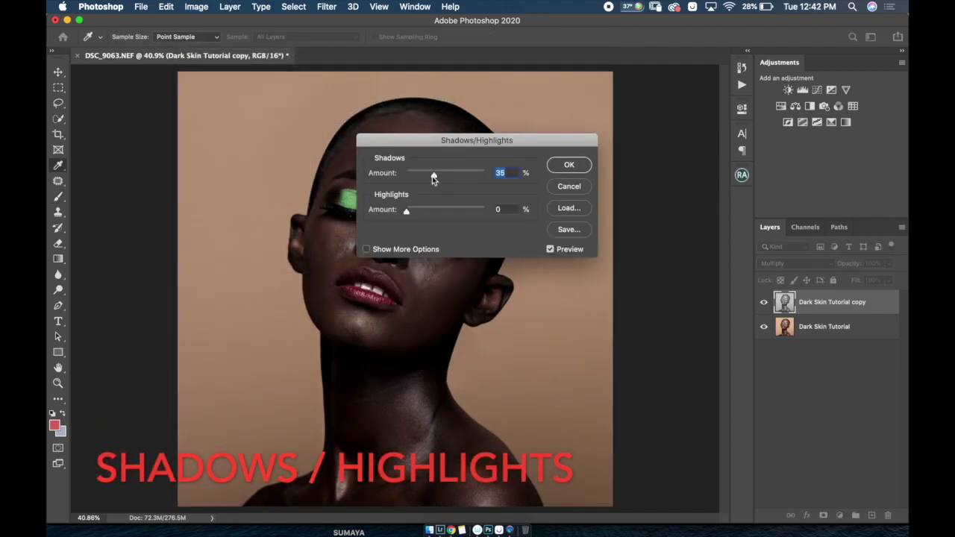
pyautogui.moveTo(434, 176); pyautogui.dragTo(500, 173)
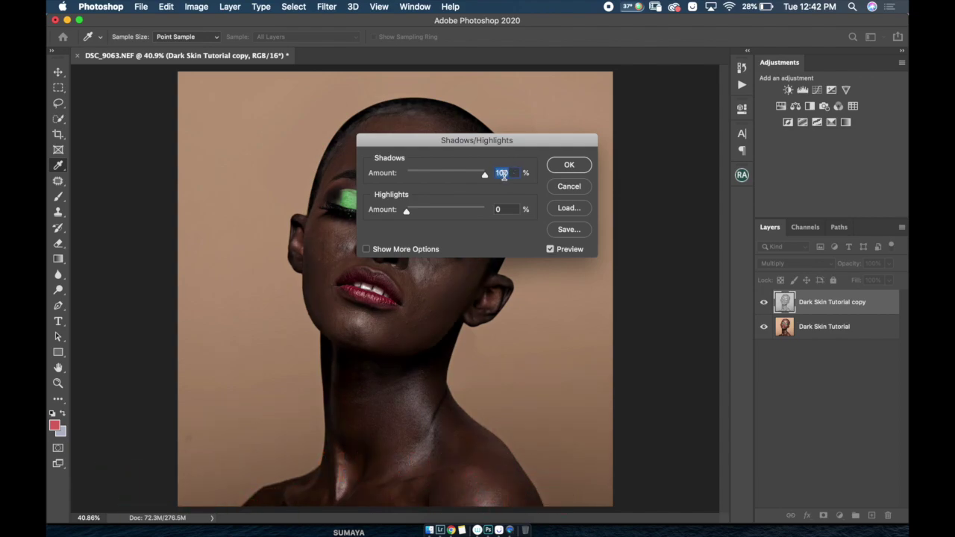
pyautogui.click(567, 166)
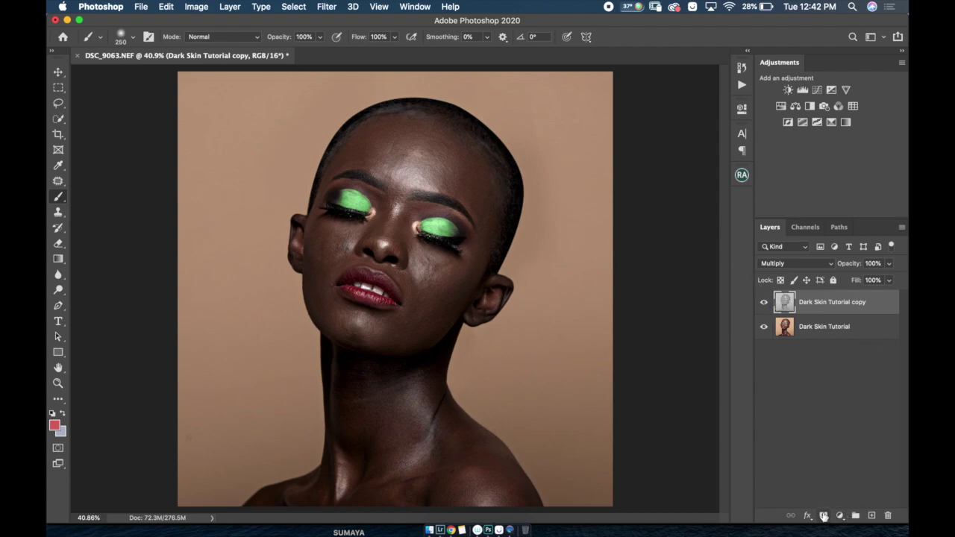
# - Add a layer mask to the copy and invert it to black
pyautogui.click(824, 516)
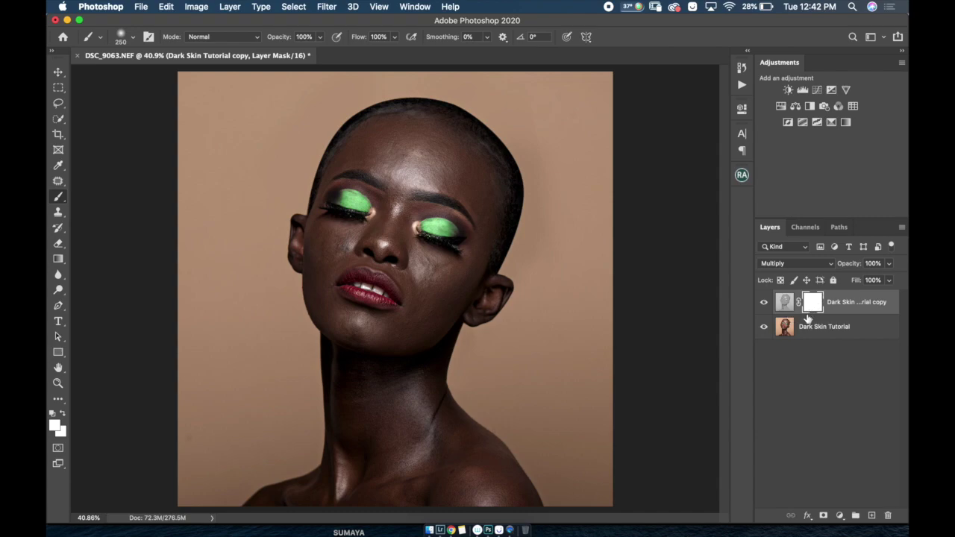
pyautogui.press('super+i')
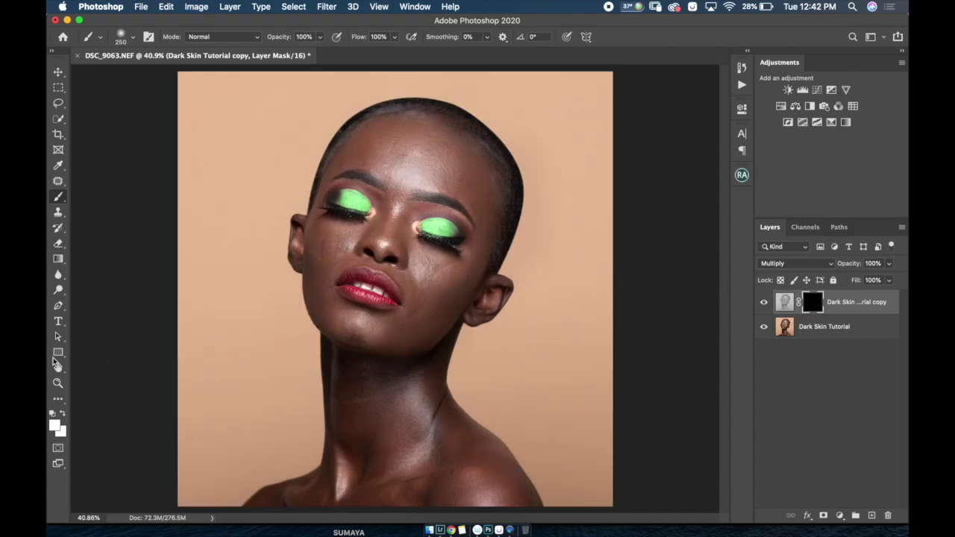
# - Select the model's whole head, neck and shoulders with the Quick Selection Tool on the original Dark Skin Tutorial layer
pyautogui.click(58, 120)
pyautogui.rightClick(58, 120)
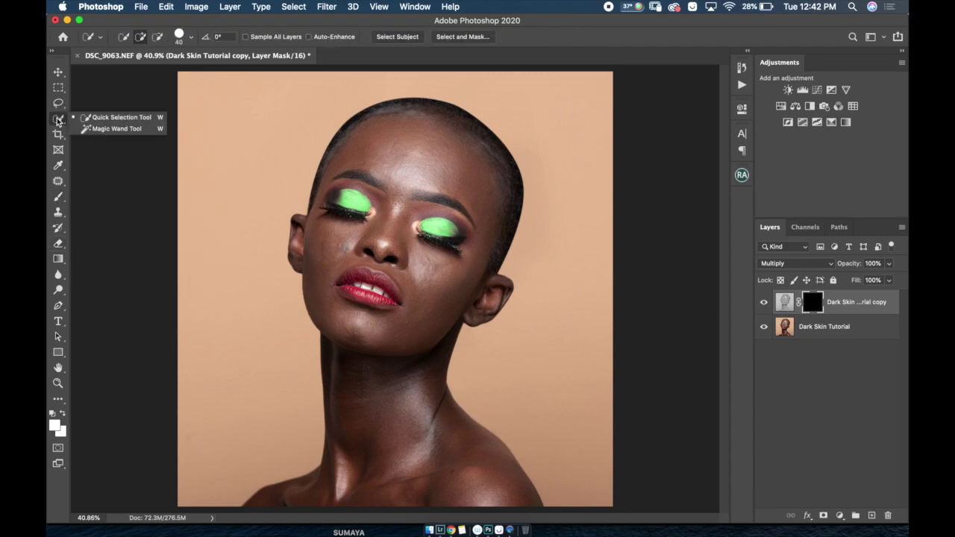
pyautogui.click(112, 119)
pyautogui.click(791, 328)
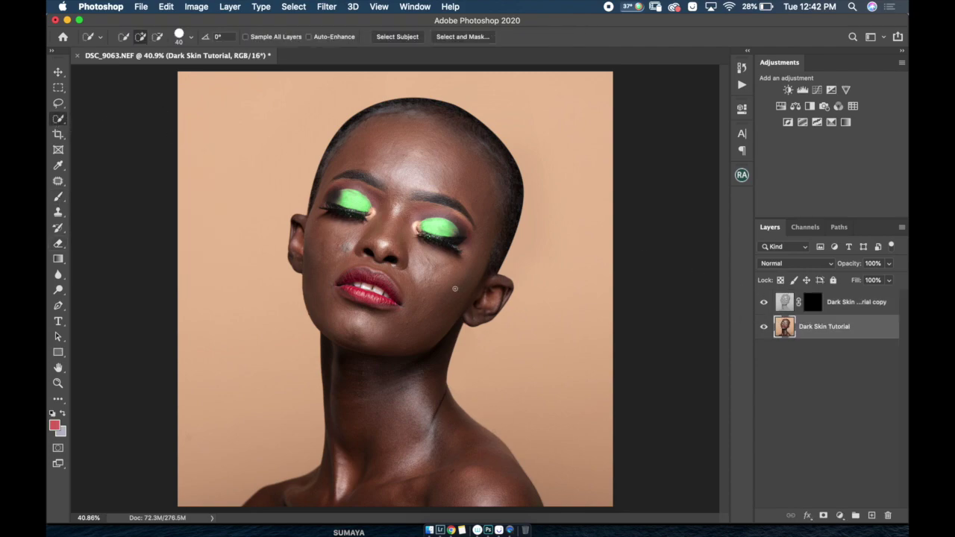
pyautogui.moveTo(414, 119); pyautogui.dragTo(373, 183)
pyautogui.moveTo(351, 141)
pyautogui.mouseDown()
pyautogui.moveTo(369, 112)
pyautogui.moveTo(396, 179)
pyautogui.moveTo(477, 216)
pyautogui.mouseUp()
pyautogui.moveTo(417, 224)
pyautogui.mouseDown()
pyautogui.moveTo(485, 246)
pyautogui.moveTo(418, 314)
pyautogui.moveTo(319, 247)
pyautogui.moveTo(377, 310)
pyautogui.moveTo(386, 385)
pyautogui.mouseUp()
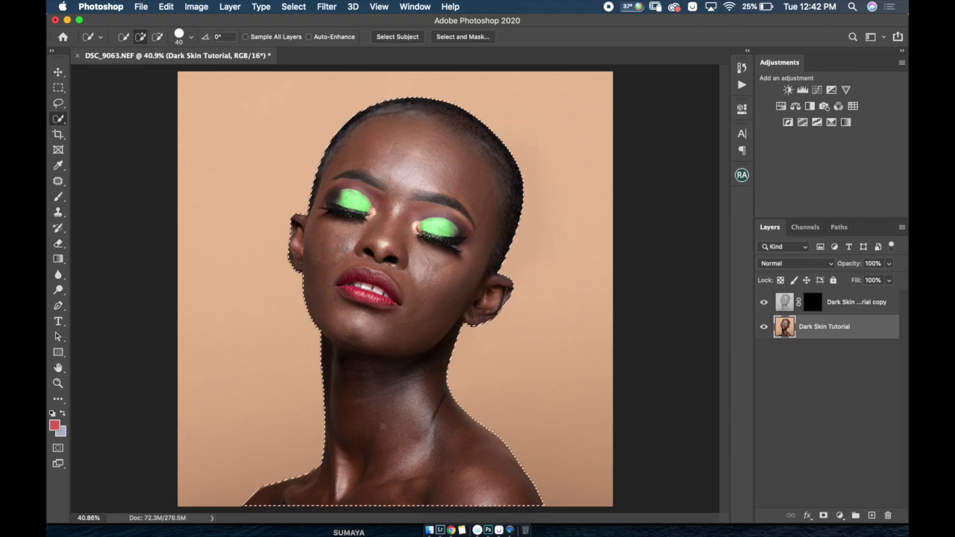
# - Paint white on the copy's layer mask over the forehead and side of the head with a soft 300 px brush
pyautogui.click(812, 302)
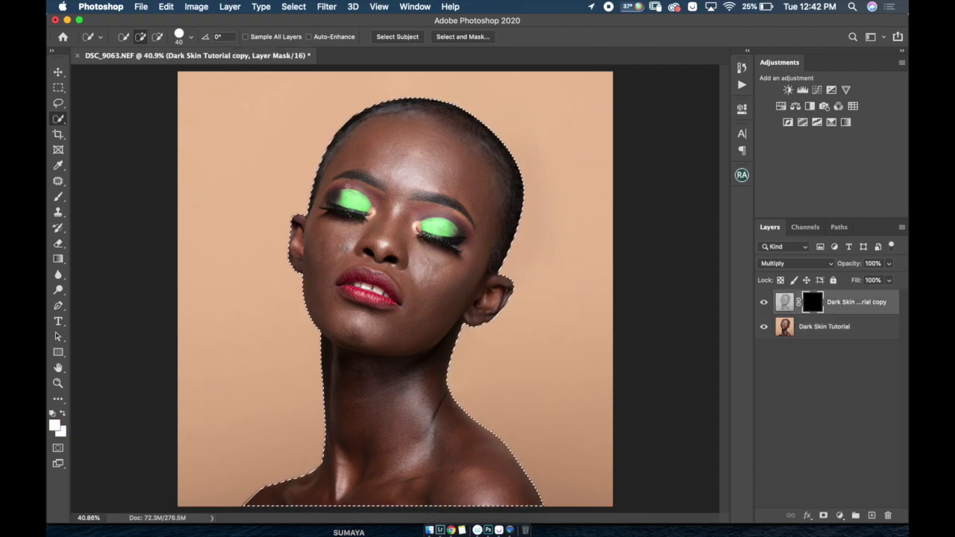
pyautogui.click(58, 197)
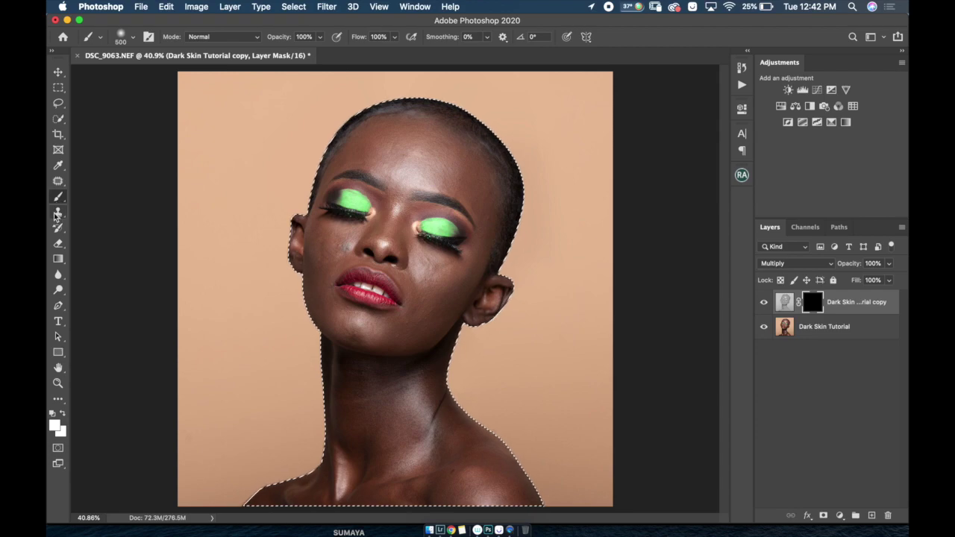
pyautogui.press(']')
pyautogui.press(']')
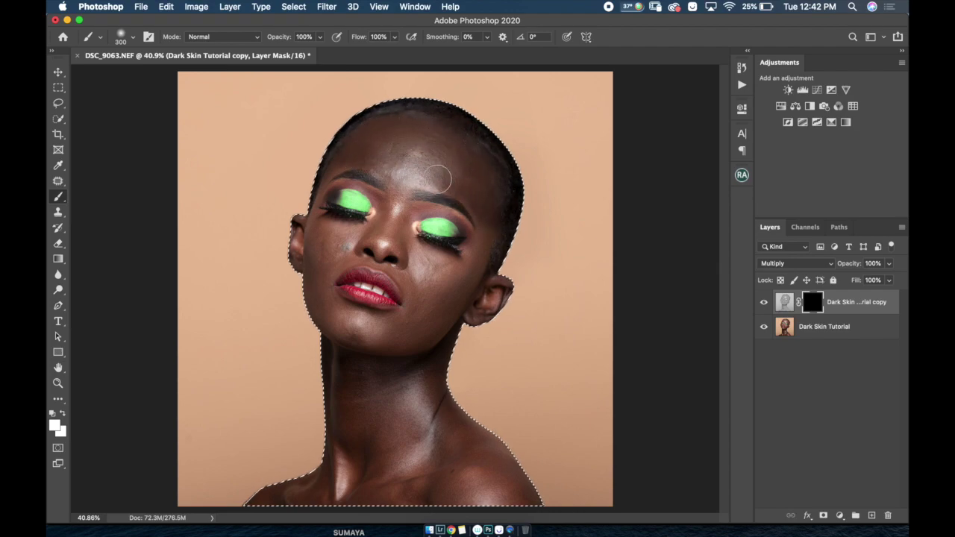
pyautogui.moveTo(482, 236); pyautogui.dragTo(484, 222)
# - Paint the mask white over the cheeks, jaw and remaining face skin, using brush sizes between 175 and 250 px and avoiding the eyes and lips
pyautogui.press('[')
pyautogui.press('[')
pyautogui.press('[')
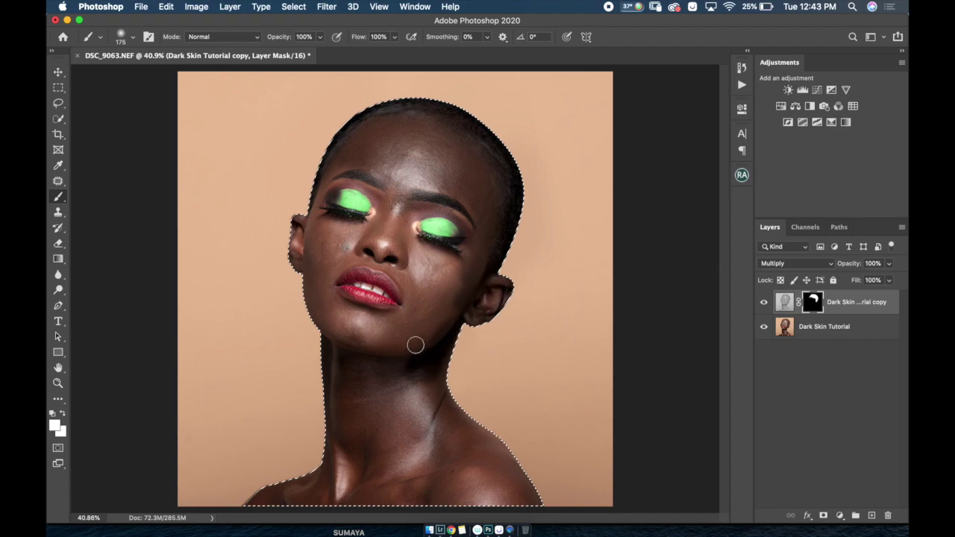
pyautogui.press(']')
pyautogui.press(']')
pyautogui.moveTo(437, 277)
pyautogui.mouseDown()
pyautogui.moveTo(475, 252)
pyautogui.moveTo(436, 262)
pyautogui.moveTo(415, 252)
pyautogui.moveTo(440, 289)
pyautogui.moveTo(470, 270)
pyautogui.mouseUp()
pyautogui.moveTo(437, 324)
pyautogui.mouseDown()
pyautogui.moveTo(428, 290)
pyautogui.moveTo(401, 246)
pyautogui.moveTo(408, 220)
pyautogui.moveTo(390, 215)
pyautogui.moveTo(382, 229)
pyautogui.moveTo(356, 175)
pyautogui.mouseUp()
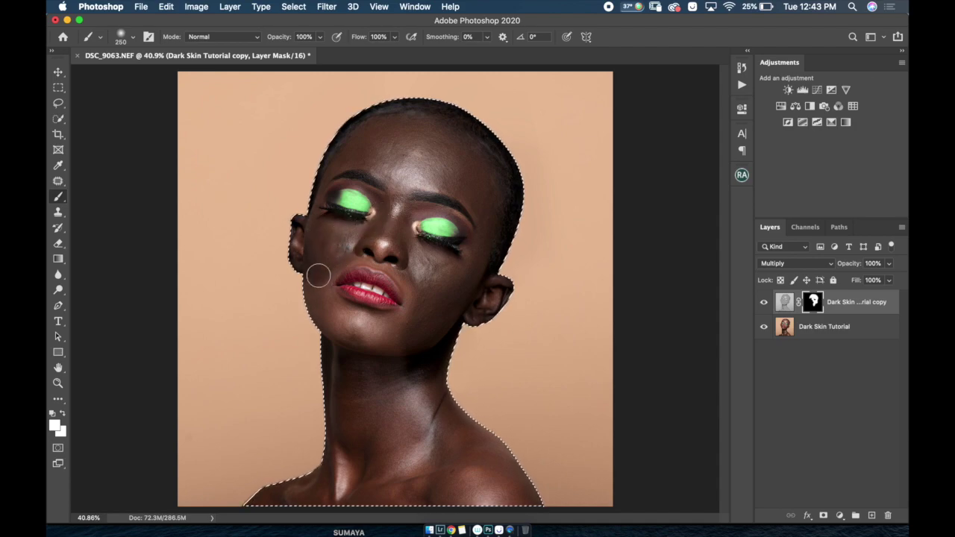
pyautogui.press('[')
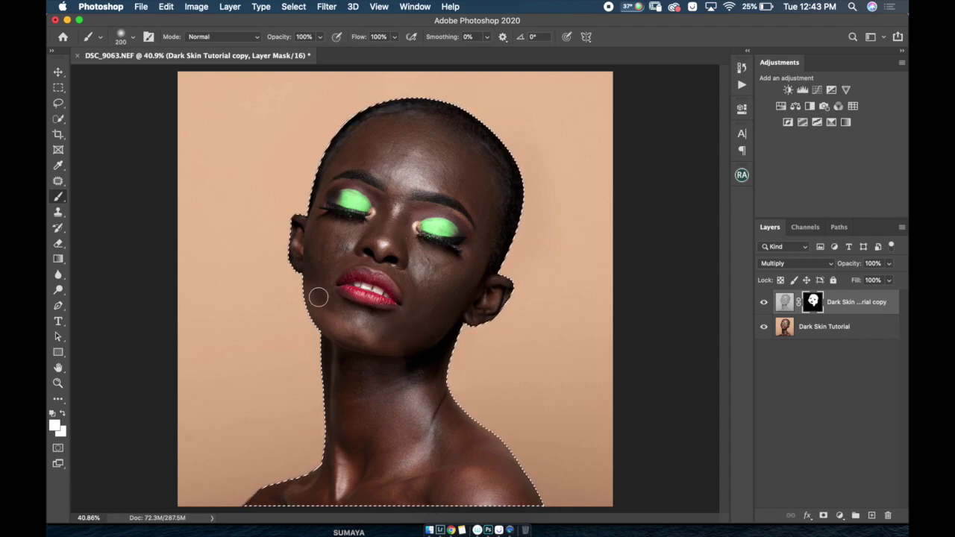
# - Paint the mask white over the chin, neck and shoulders, enlarging the brush up to 500 px
pyautogui.press(']')
pyautogui.press(']')
pyautogui.moveTo(313, 307)
pyautogui.mouseDown()
pyautogui.moveTo(362, 342)
pyautogui.moveTo(398, 338)
pyautogui.moveTo(325, 344)
pyautogui.moveTo(439, 351)
pyautogui.moveTo(443, 398)
pyautogui.moveTo(349, 411)
pyautogui.moveTo(348, 403)
pyautogui.moveTo(337, 484)
pyautogui.moveTo(357, 474)
pyautogui.moveTo(374, 491)
pyautogui.moveTo(350, 490)
pyautogui.moveTo(387, 474)
pyautogui.moveTo(401, 482)
pyautogui.moveTo(377, 437)
pyautogui.moveTo(435, 465)
pyautogui.moveTo(424, 490)
pyautogui.moveTo(436, 457)
pyautogui.moveTo(469, 467)
pyautogui.moveTo(447, 515)
pyautogui.moveTo(484, 468)
pyautogui.mouseUp()
pyautogui.press(']')
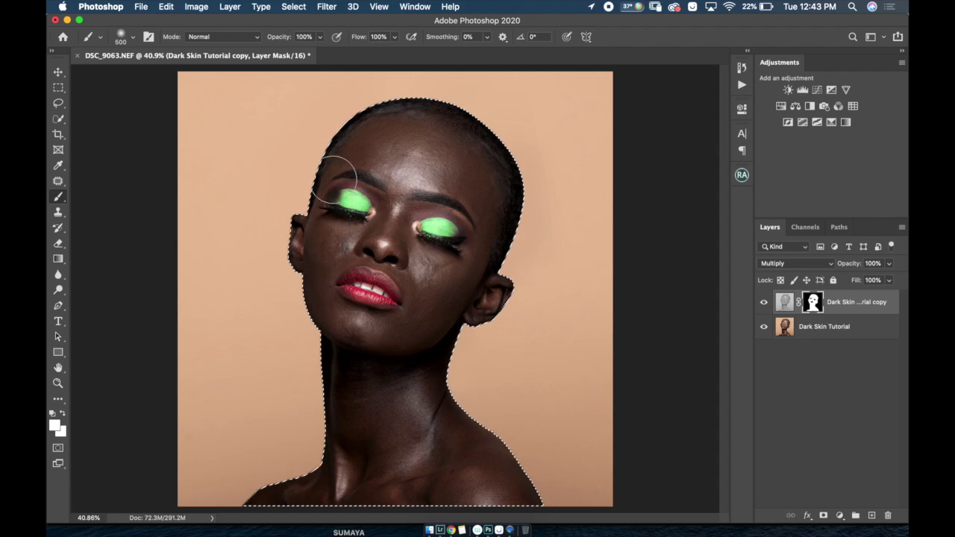
# - Refine the mask in the small skin areas around the eyes, nose and lips with a 60 px brush
pyautogui.press('[')
pyautogui.press('[')
pyautogui.press('[')
pyautogui.press('[')
pyautogui.press('[')
pyautogui.press('[')
pyautogui.press('[')
pyautogui.press('[')
pyautogui.press('[')
pyautogui.press('[')
pyautogui.press('[')
pyautogui.press('[')
pyautogui.press('[')
pyautogui.press('[')
pyautogui.scroll(5, 318, 193)
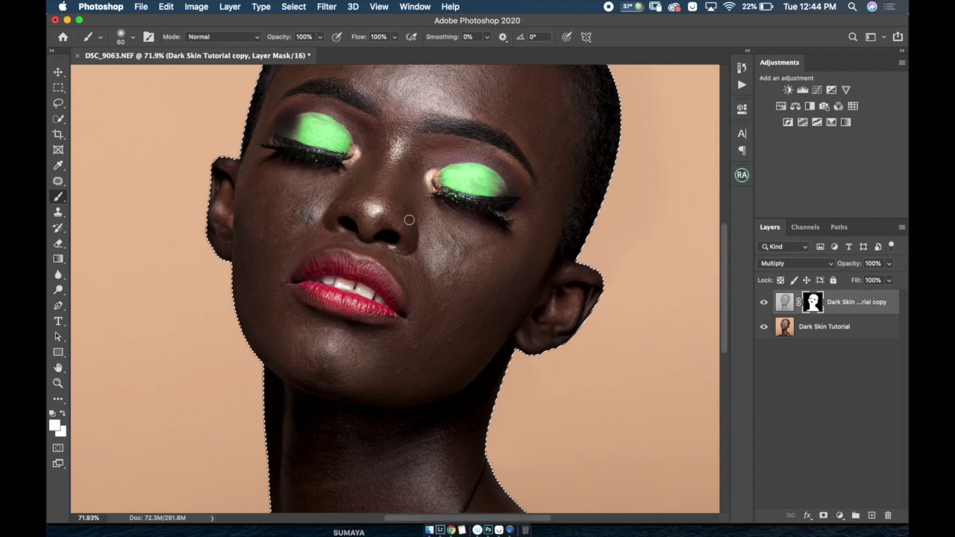
pyautogui.scroll(3, 519, 217)
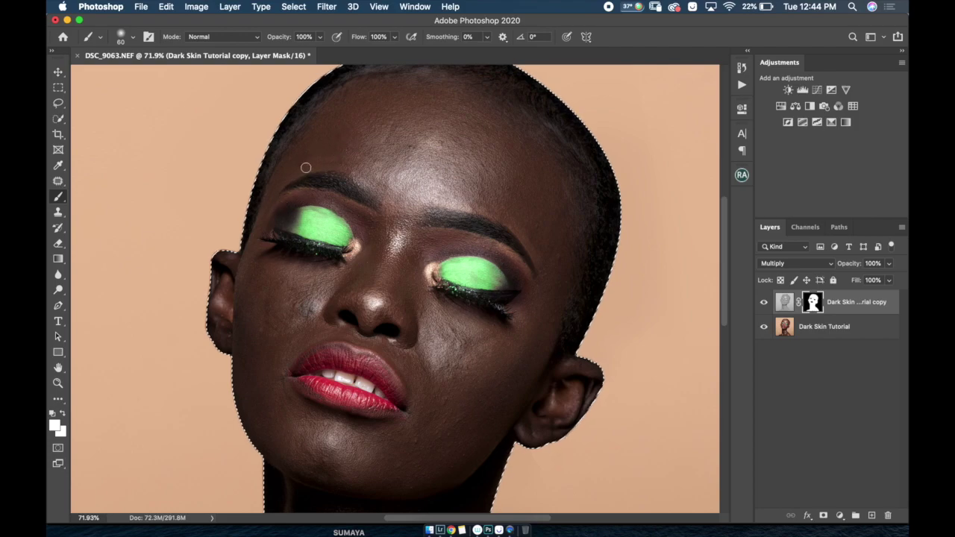
pyautogui.press('super+0')
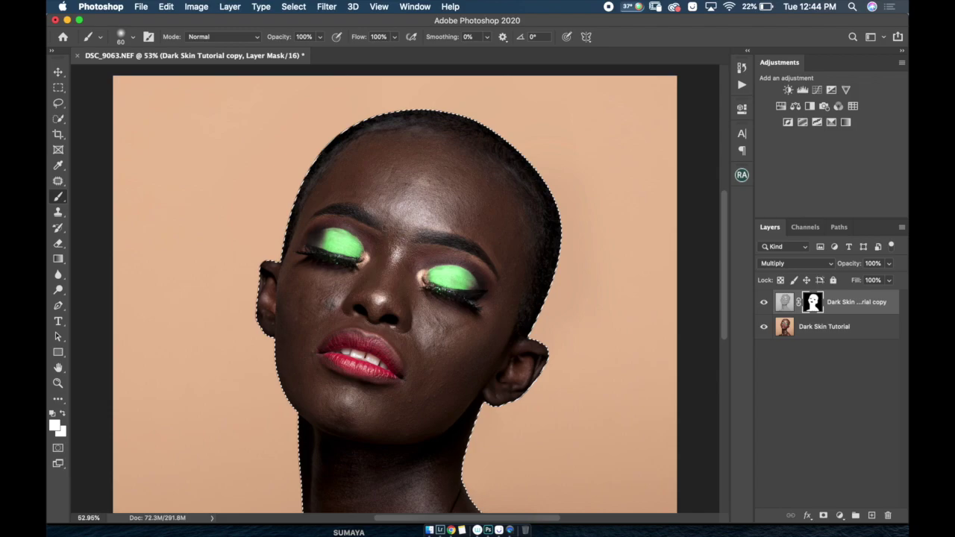
pyautogui.scroll(-5, 490, 266)
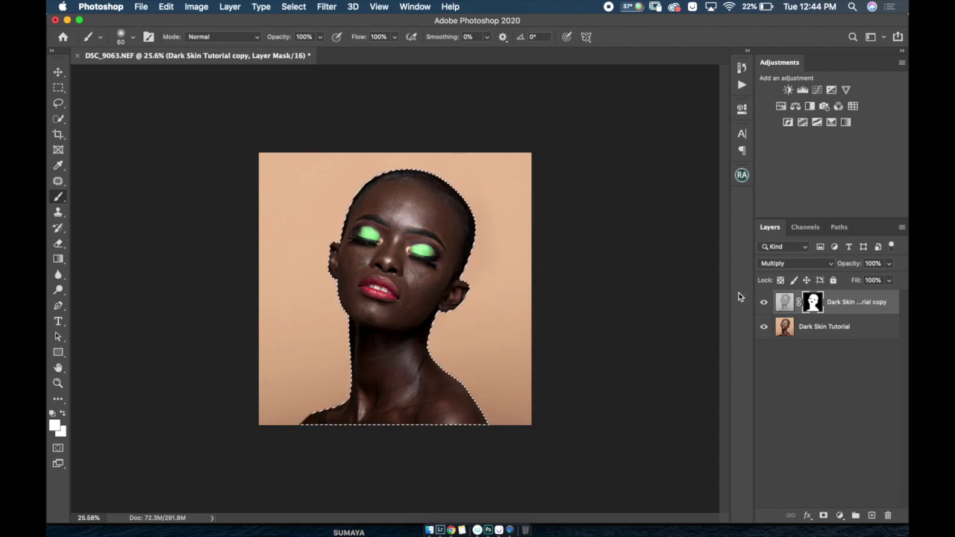
# - Duplicate the masked Multiply layer and lower the duplicate's opacity to 49%
pyautogui.press('super+j')
pyautogui.click(888, 263)
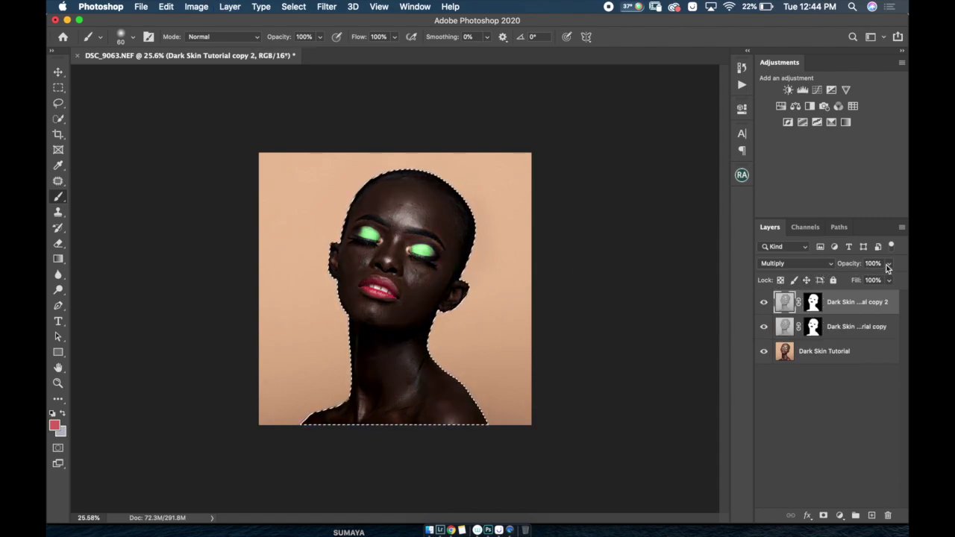
pyautogui.moveTo(888, 279); pyautogui.dragTo(862, 280)
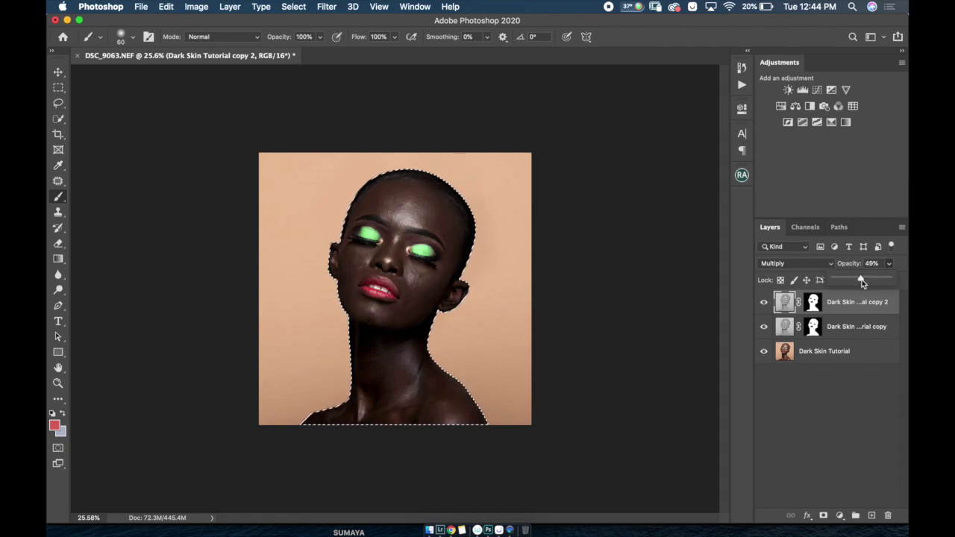
# - Lower the top Multiply layer's opacity to 39% while checking the skin up close
pyautogui.moveTo(861, 280); pyautogui.dragTo(859, 280)
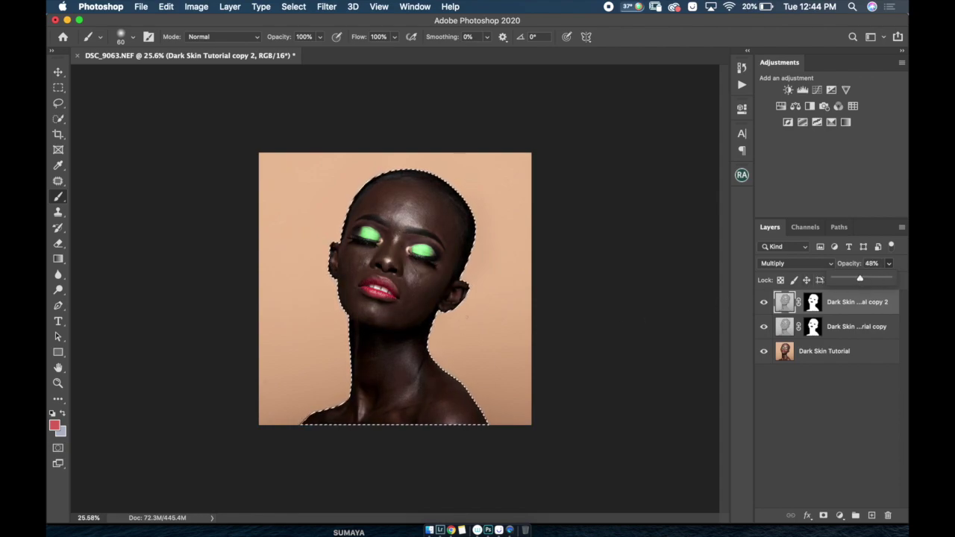
pyautogui.press('super+equal')
pyautogui.scroll(3, 479, 302)
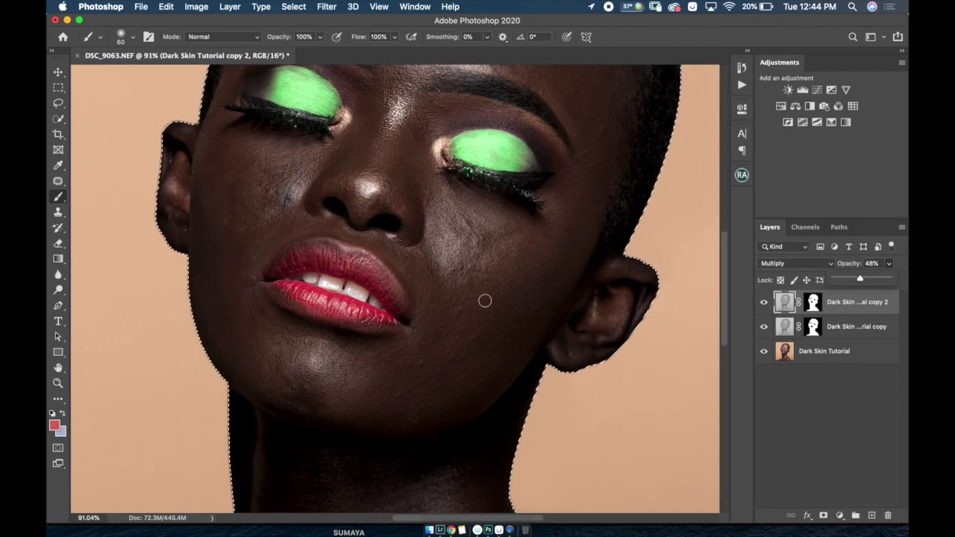
pyautogui.scroll(-1, 497, 300)
pyautogui.press('super+0')
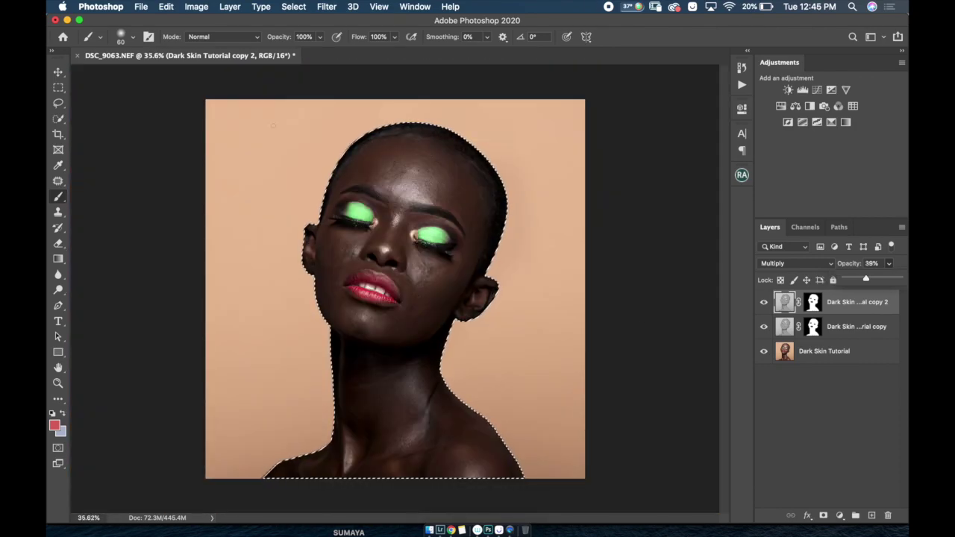
# - Set the brush to 10% flow and 125 px size, and make the top Multiply layer's mask active
pyautogui.click(394, 36)
pyautogui.moveTo(393, 53); pyautogui.dragTo(388, 54)
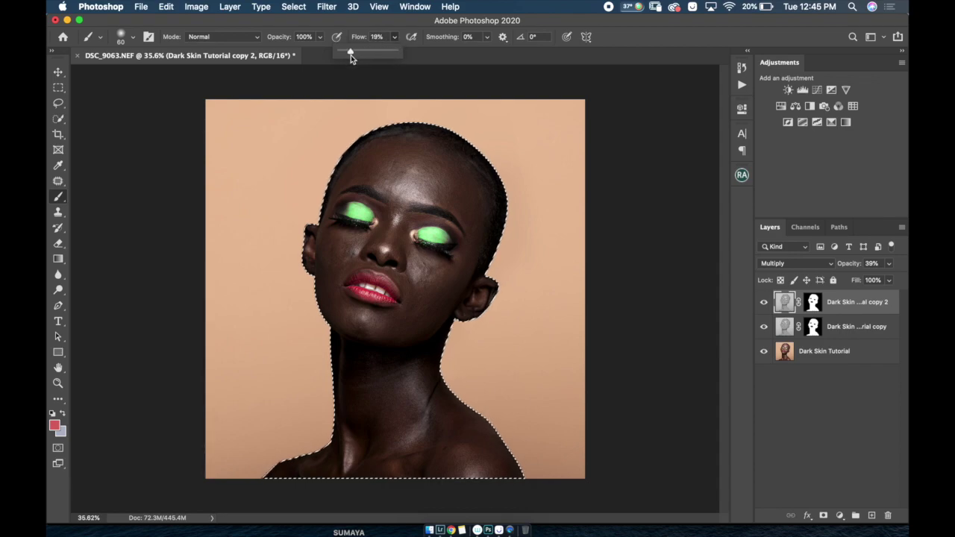
pyautogui.moveTo(346, 58); pyautogui.dragTo(336, 59)
pyautogui.press(']')
pyautogui.press(']')
pyautogui.press(']')
pyautogui.press(']')
pyautogui.press(']')
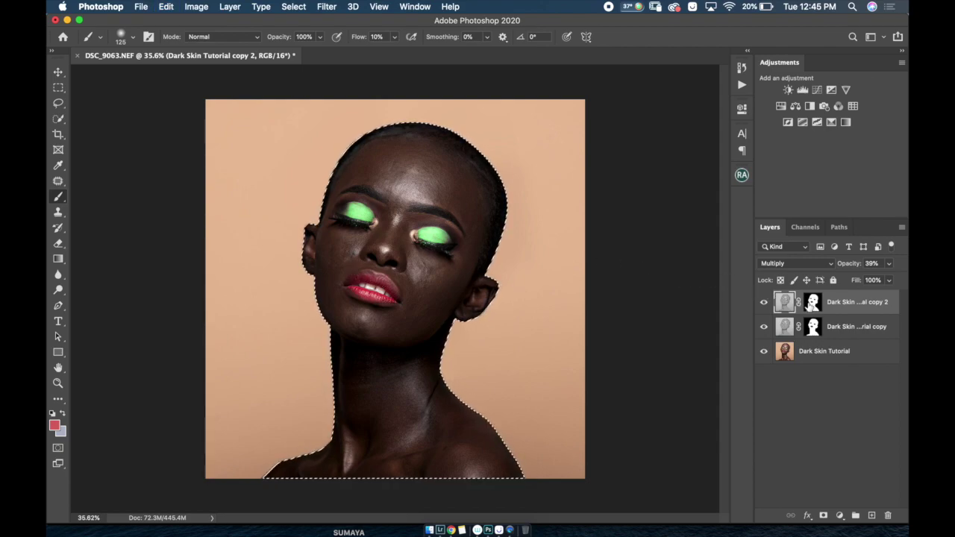
pyautogui.click(812, 301)
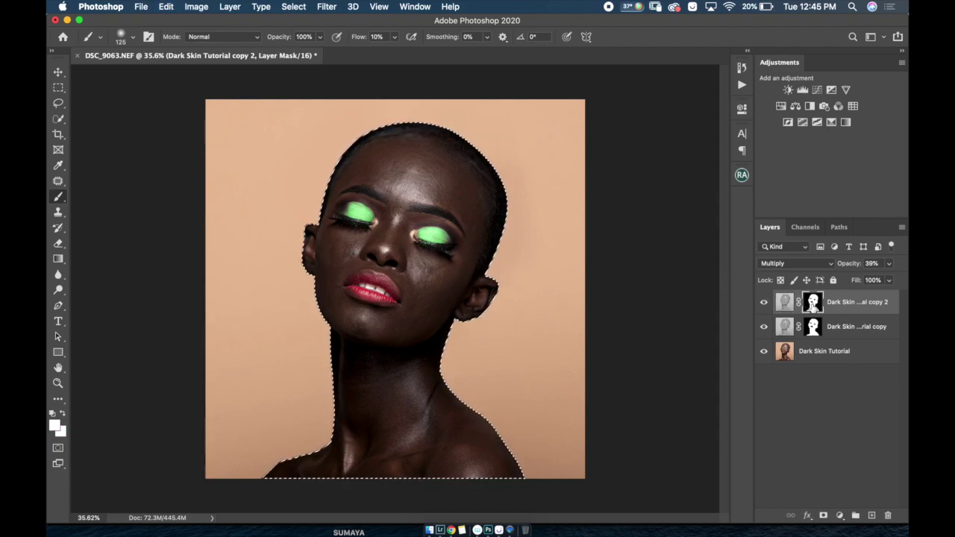
# - Clear the selection around the model
pyautogui.scroll(2, 375, 283)
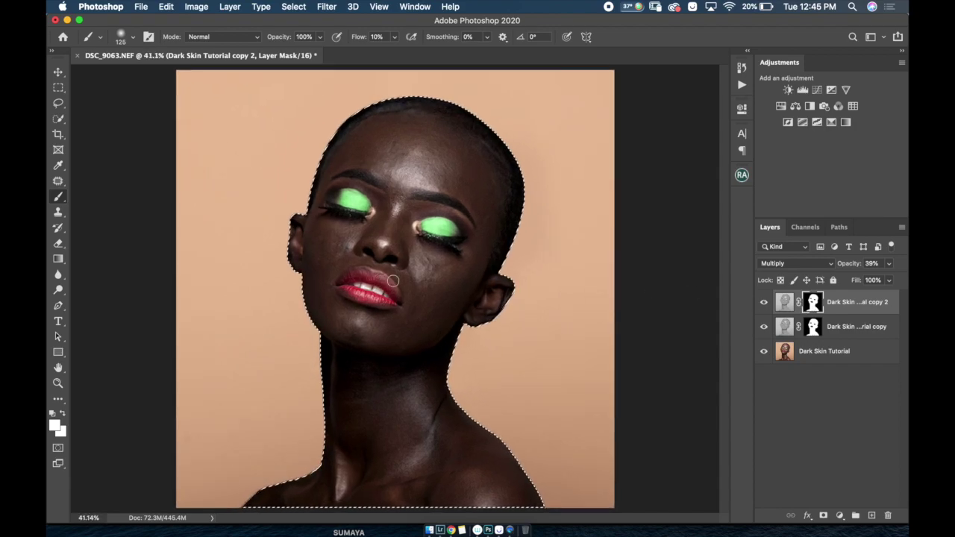
pyautogui.scroll(1, 384, 282)
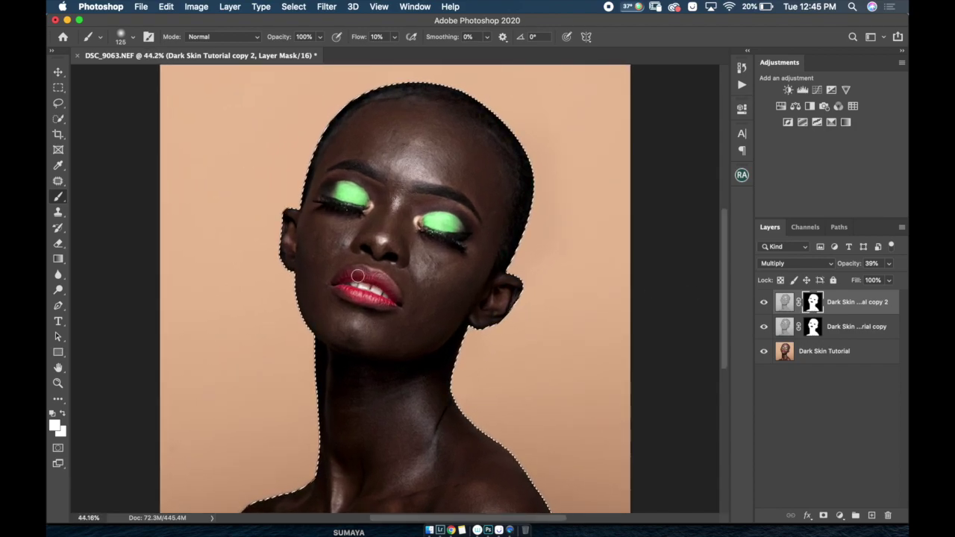
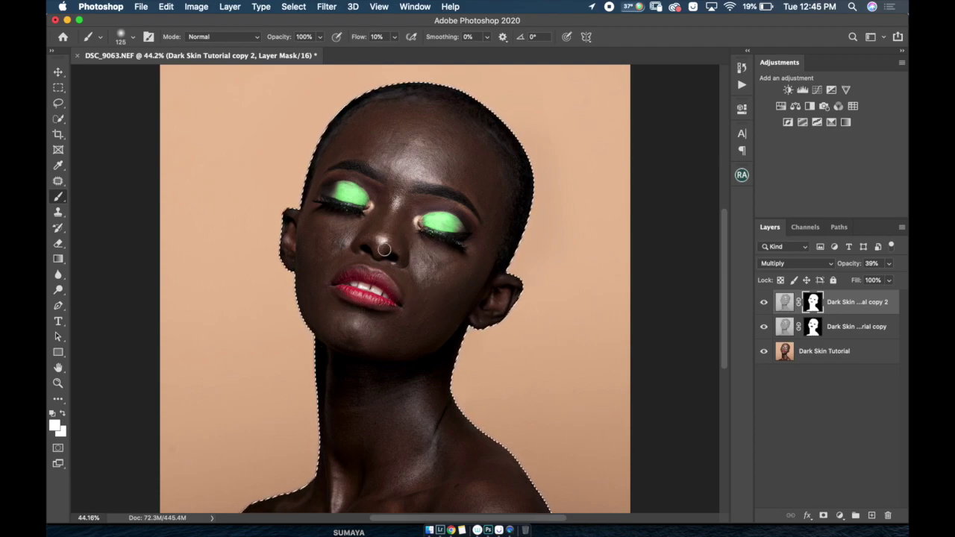
pyautogui.scroll(-2, 301, 280)
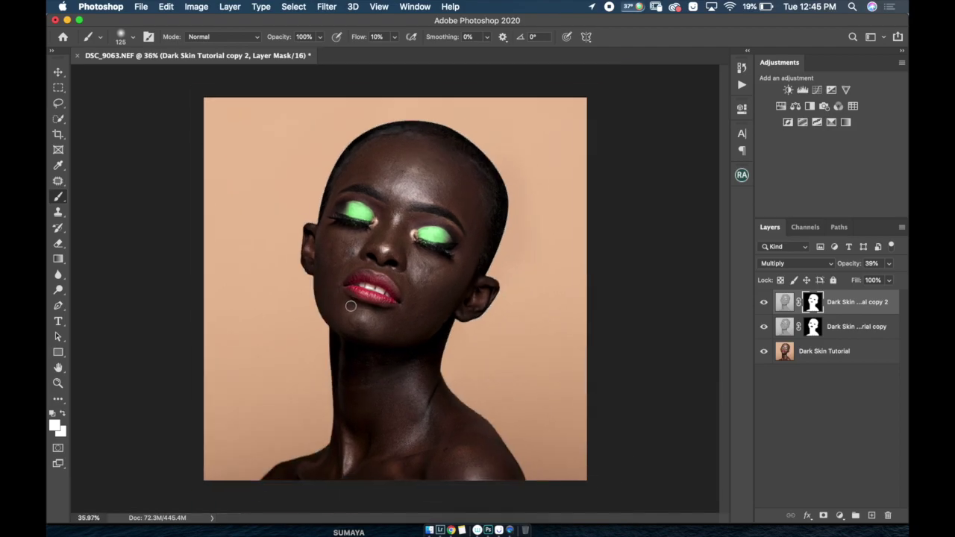
pyautogui.click(291, 6)
pyautogui.click(309, 32)
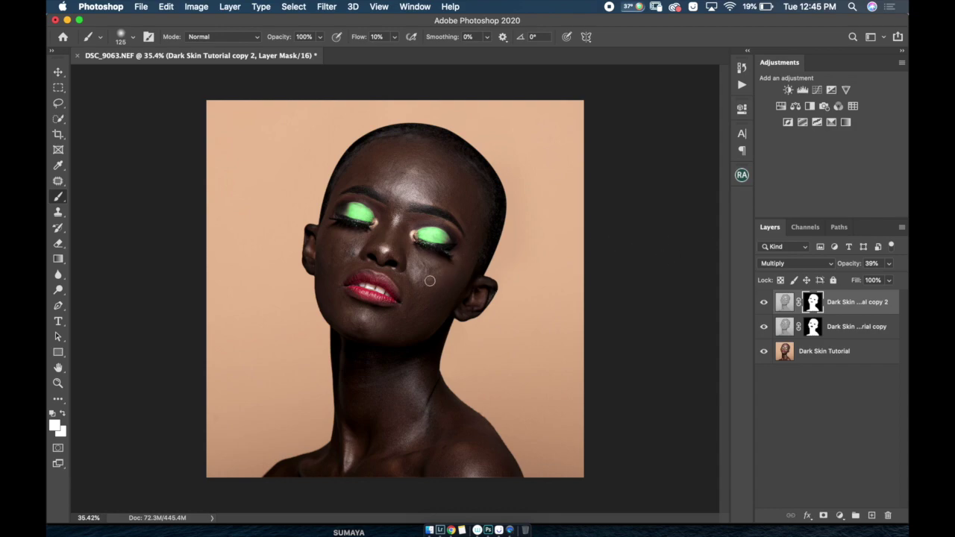
# - Examine the darkened skin around the eyes, nose, cheeks and lips, both up close and in the full portrait
pyautogui.scroll(1, 351, 264)
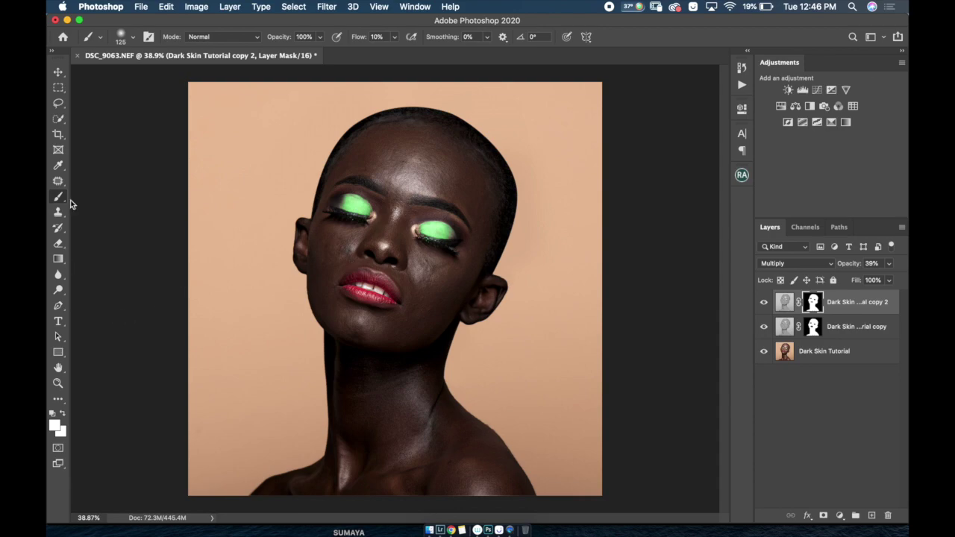
pyautogui.scroll(5, 432, 262)
pyautogui.scroll(1, 470, 264)
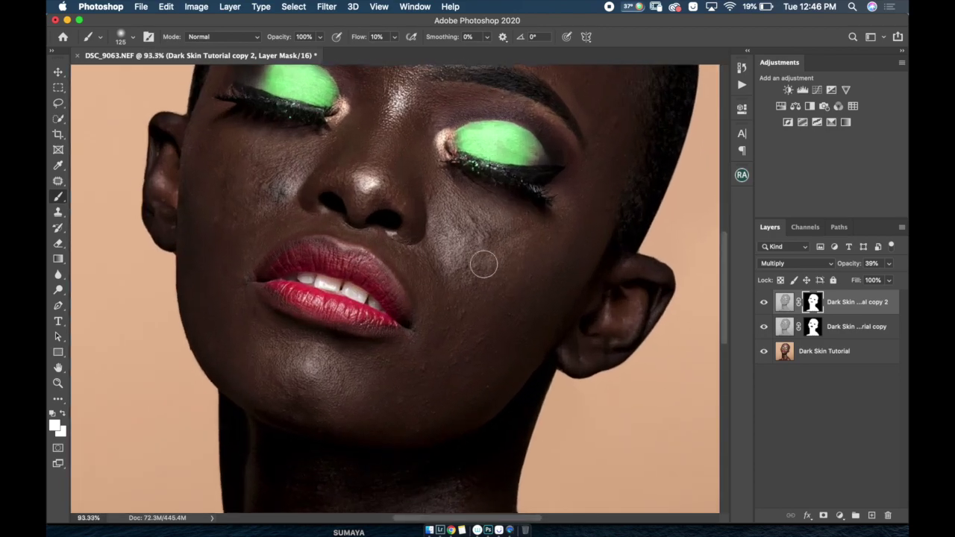
pyautogui.scroll(-2, 511, 233)
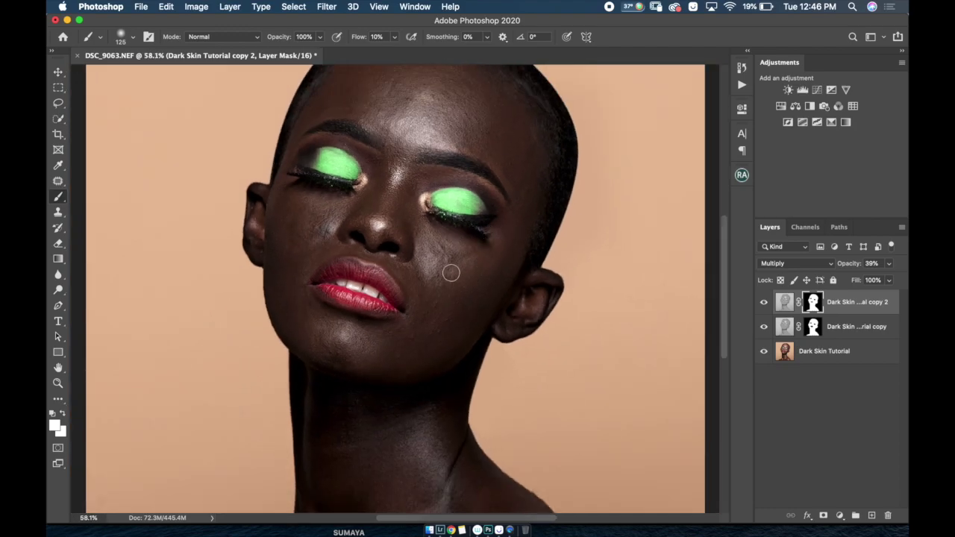
pyautogui.scroll(-2, 445, 274)
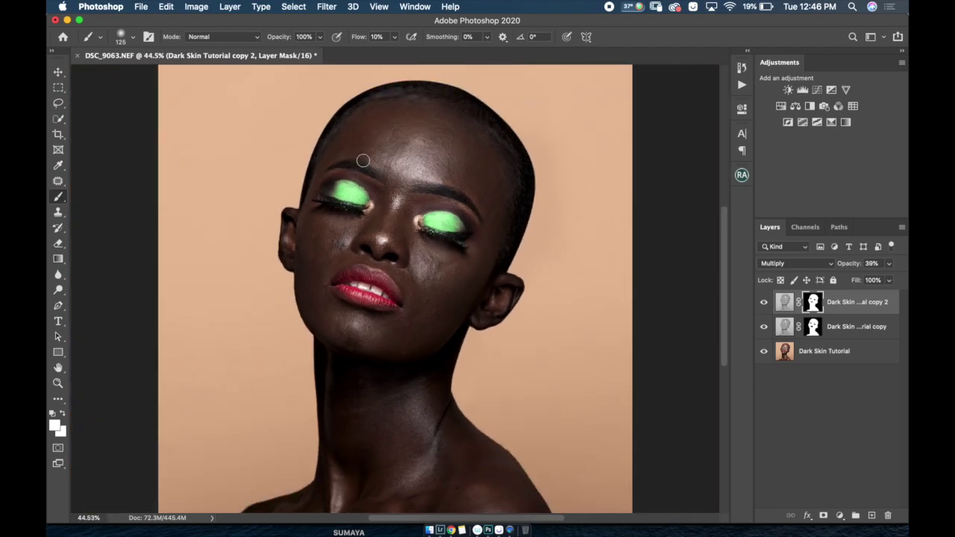
pyautogui.scroll(1, 353, 159)
pyautogui.scroll(2, 351, 157)
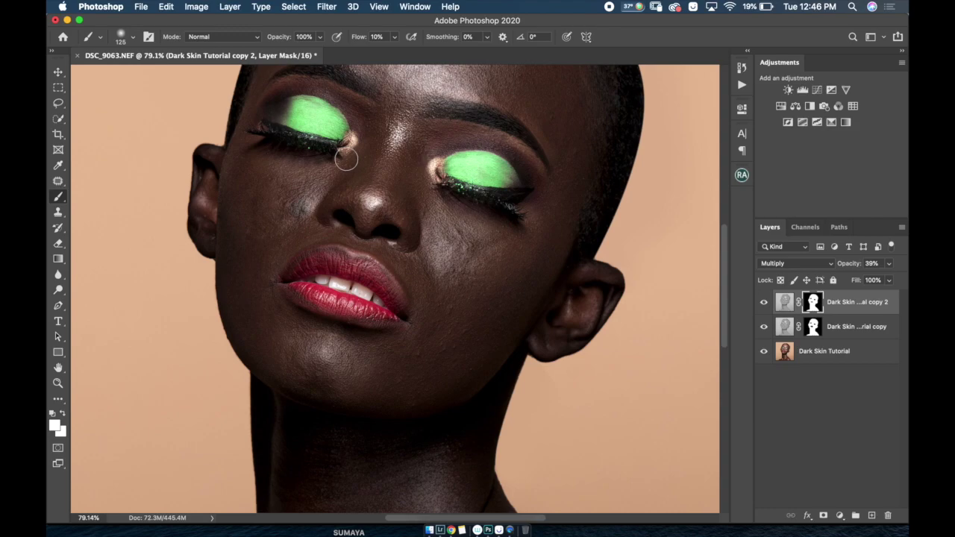
pyautogui.scroll(-3, 347, 168)
pyautogui.scroll(-2, 405, 199)
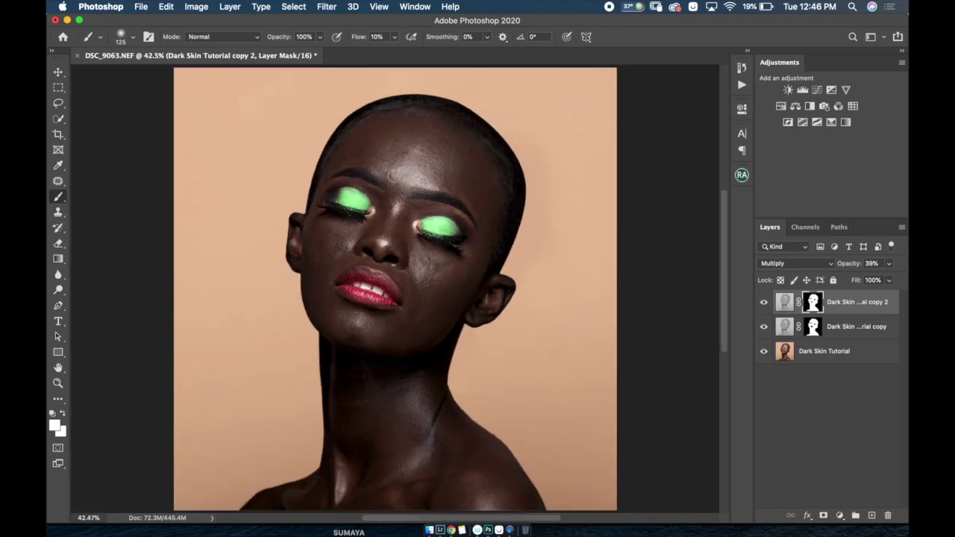
pyautogui.scroll(-2, 391, 288)
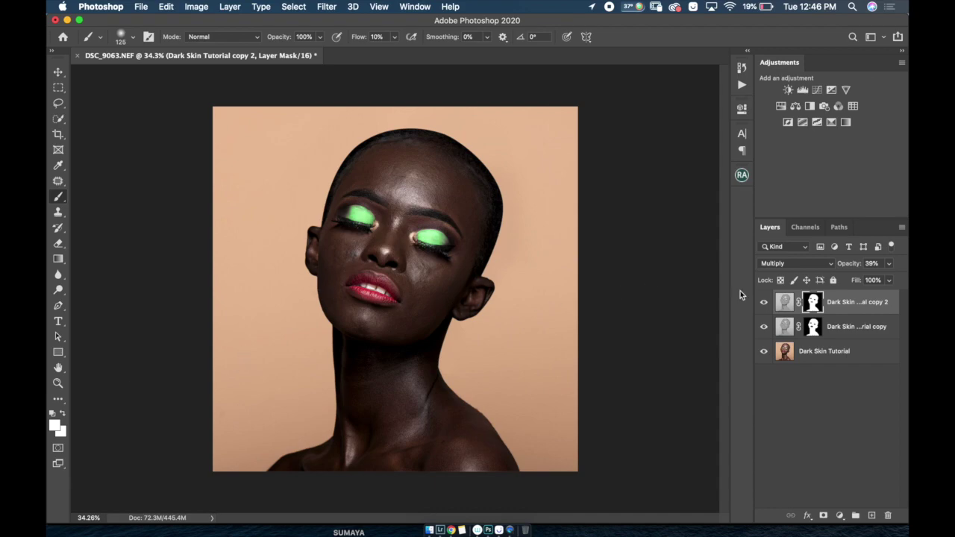
# - Group the two masked Multiply layers and lower the group's opacity to 68%
pyautogui.click(835, 332)
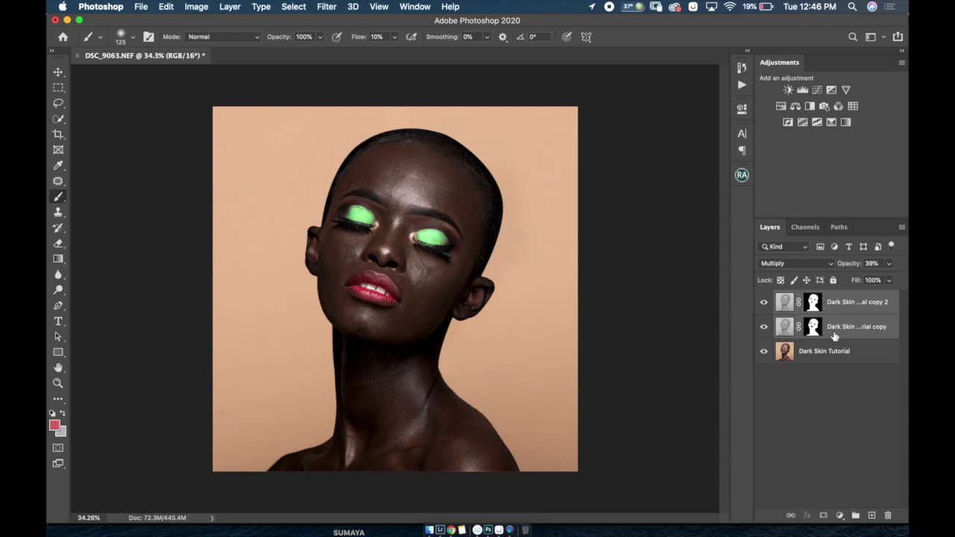
pyautogui.press('super+g')
pyautogui.click(888, 264)
pyautogui.moveTo(889, 280); pyautogui.dragTo(872, 279)
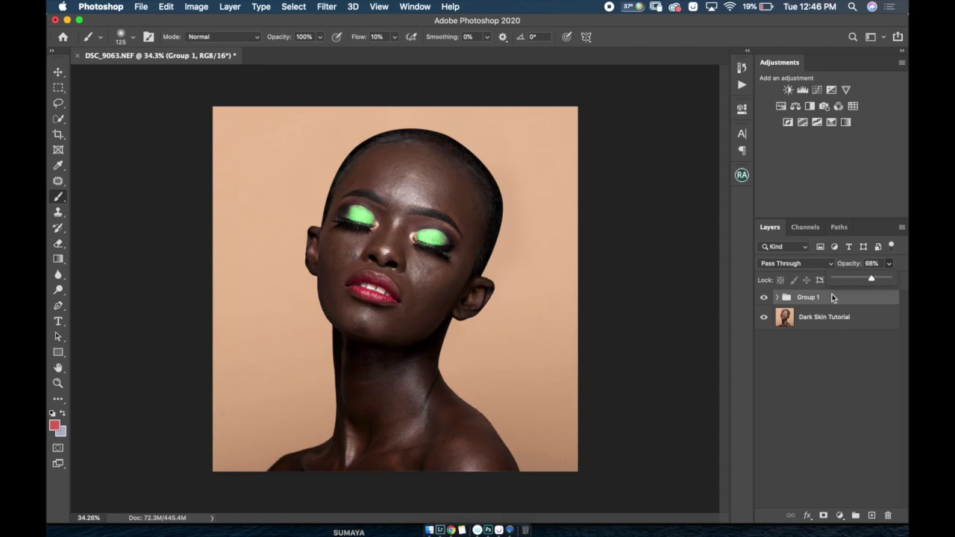
# - Compare the portrait with and without the grouped skin-darkening layers, leaving the group visible
pyautogui.click(763, 298)
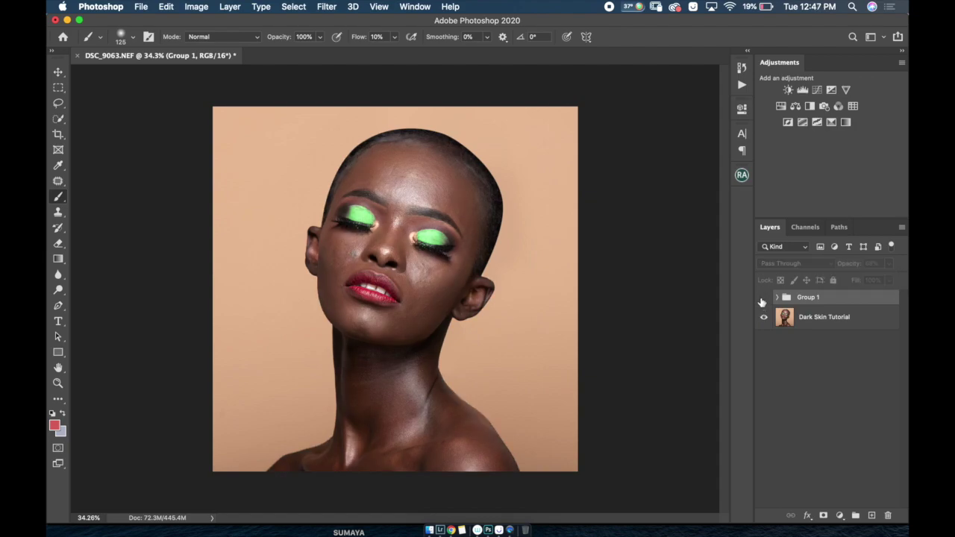
pyautogui.click(763, 298)
pyautogui.click(762, 299)
pyautogui.click(762, 298)
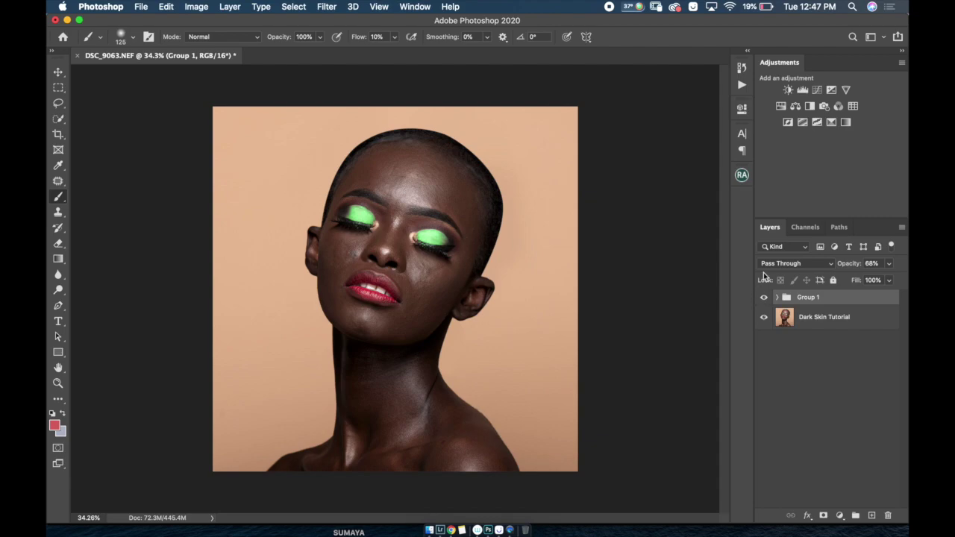